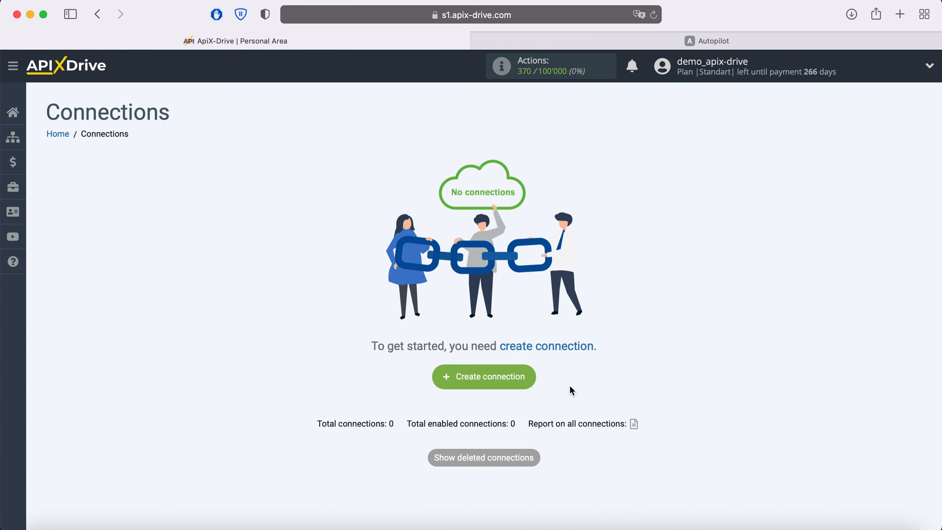
Create a new connection and choose Facebook as its data source system.
click(527, 379)
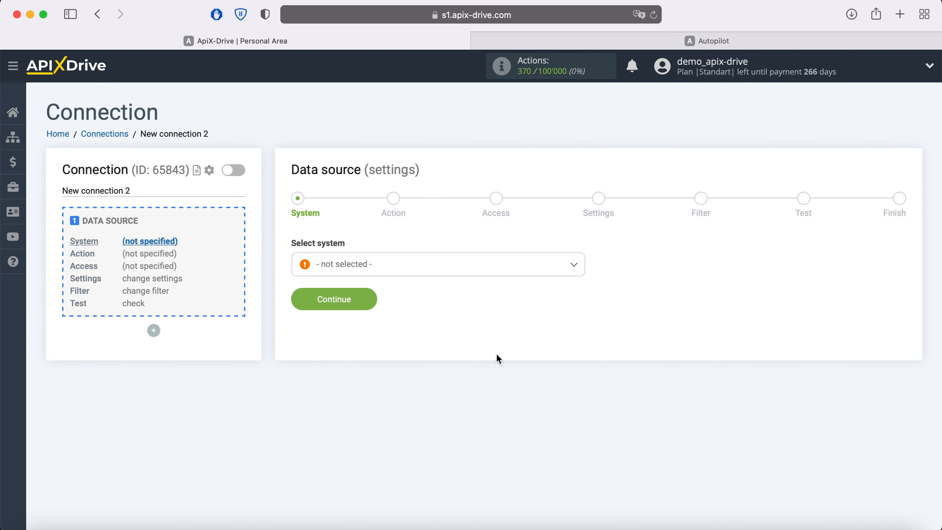
click(408, 268)
scroll(442, 374, down, 10)
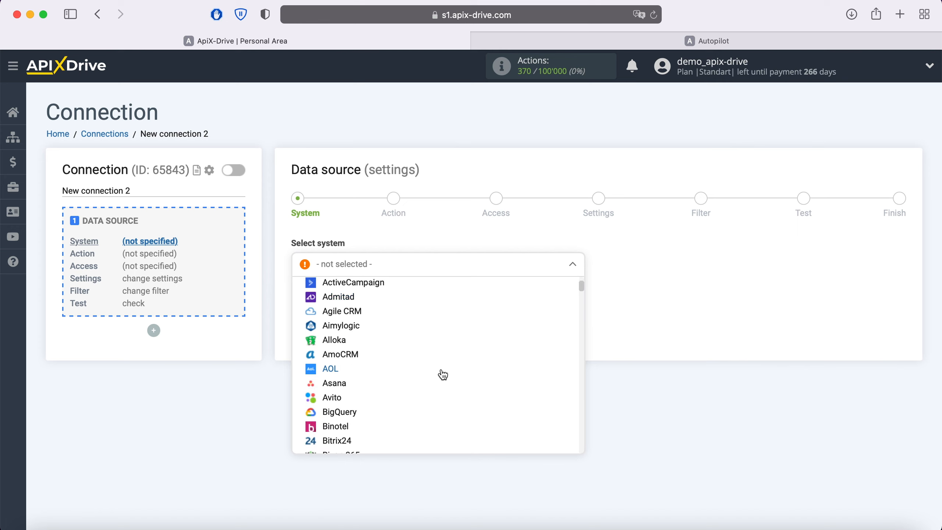
scroll(443, 375, down, 6)
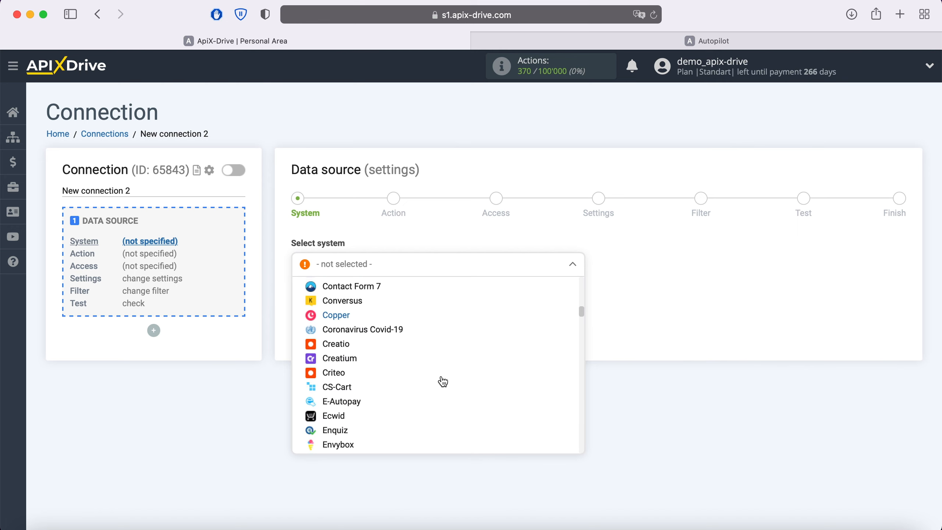
click(354, 393)
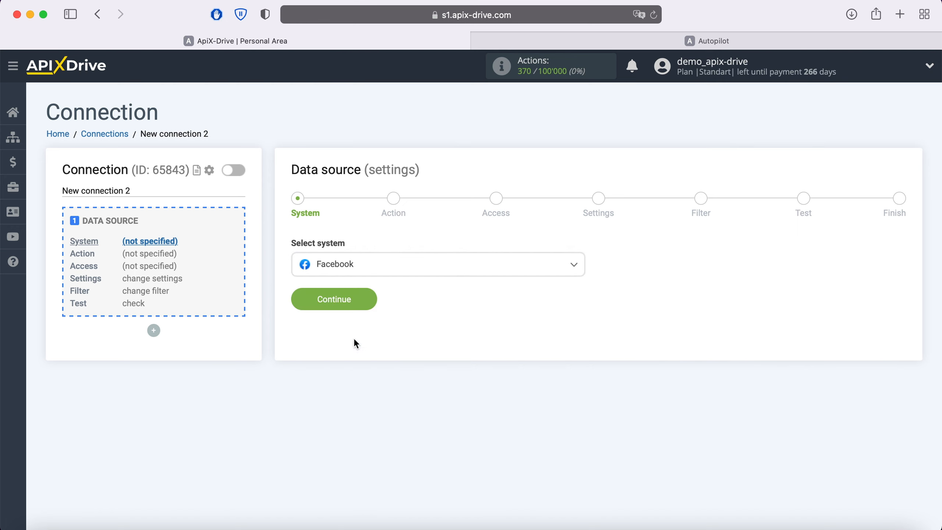
click(367, 302)
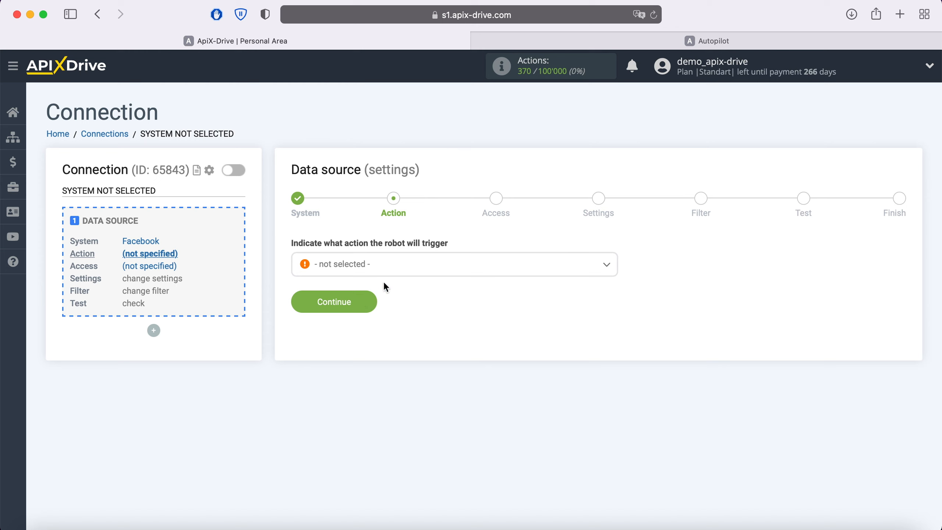
Set the data source's action to Get Leads (new) and continue to the access stage.
click(397, 265)
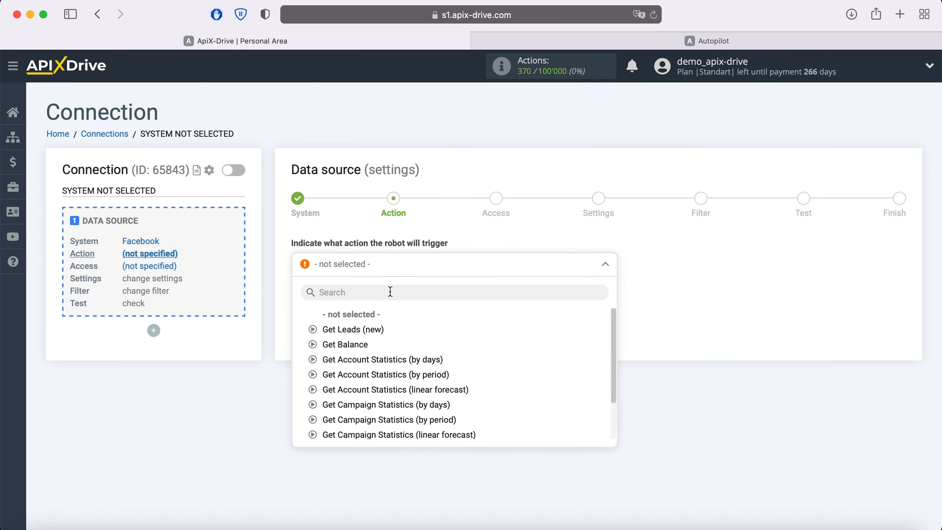
click(379, 330)
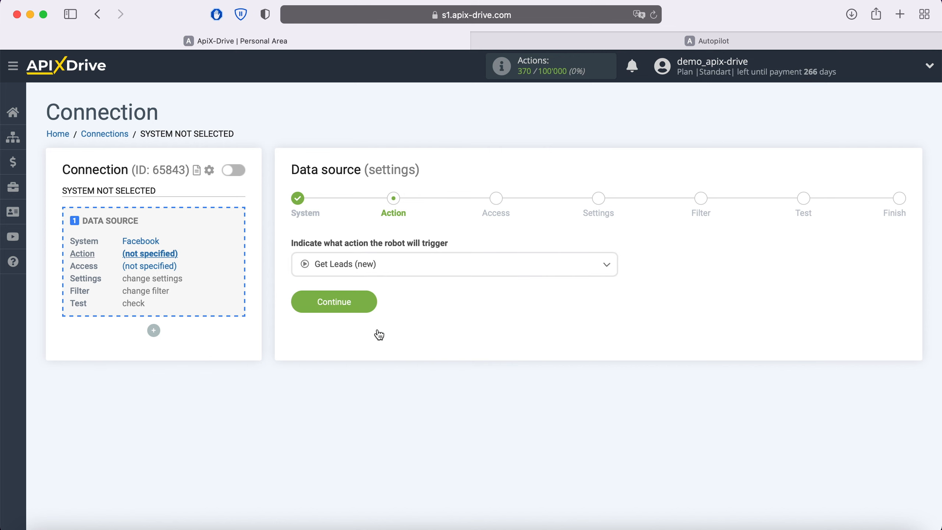
click(370, 303)
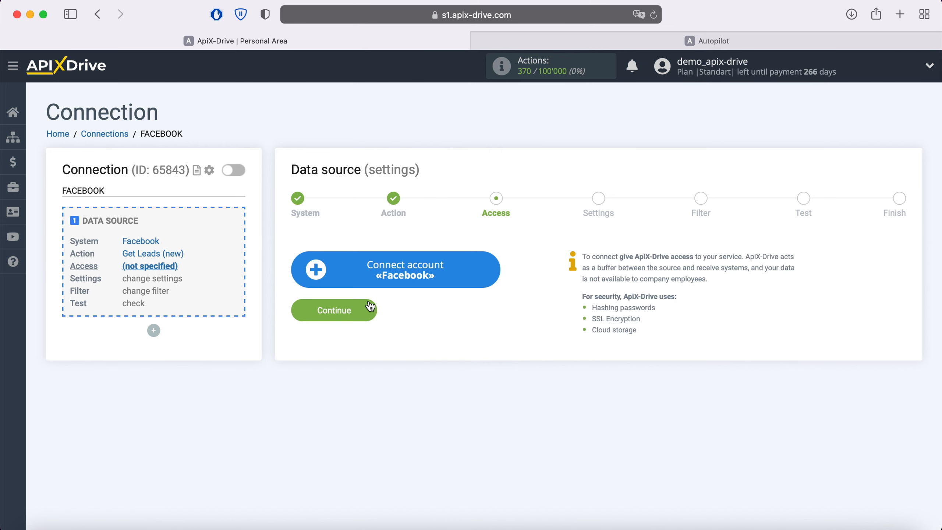
Start connecting a Facebook account and log in with the saved e-mail and password.
click(491, 272)
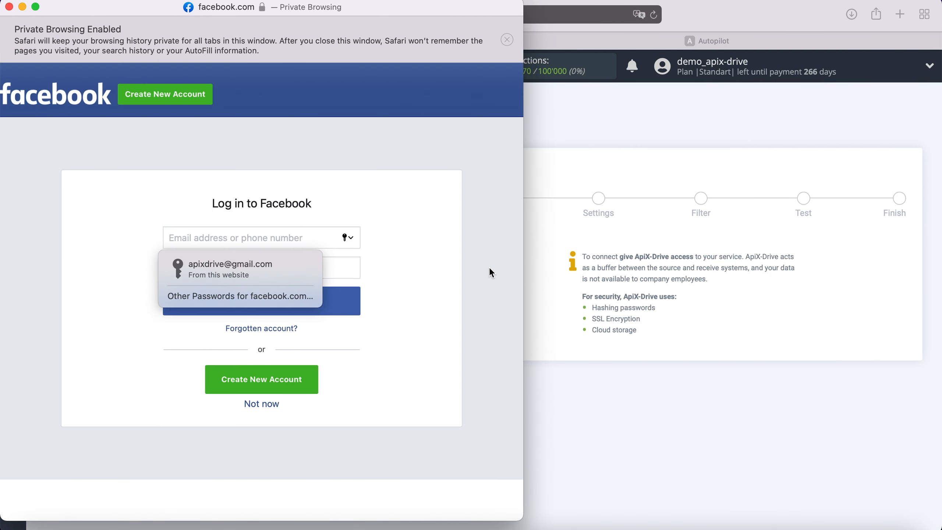
click(275, 265)
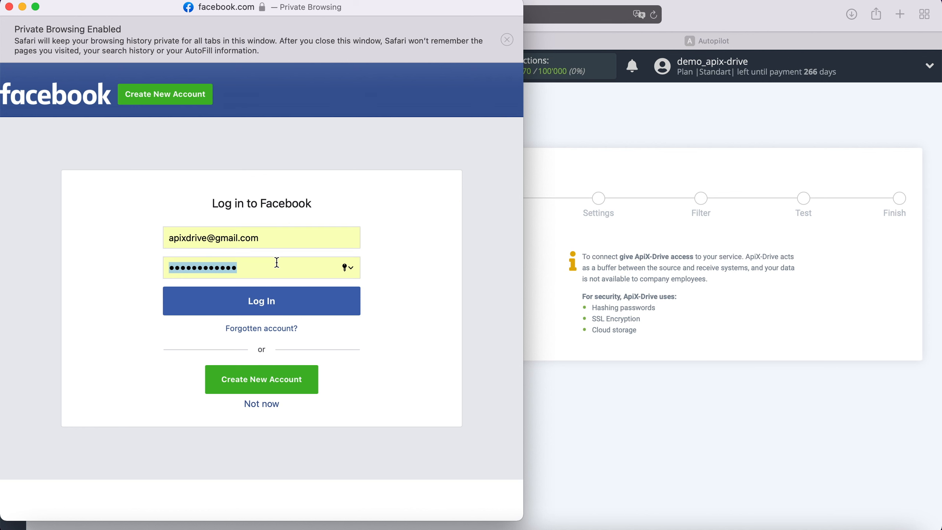
click(293, 304)
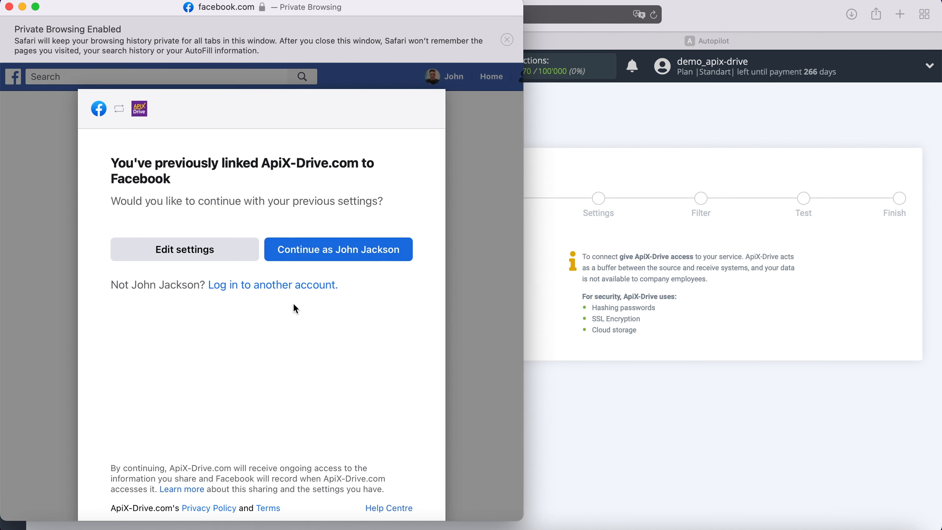
Edit the Facebook link settings, keeping both pages and all permissions granted to ApiX-Drive.com, and complete the linking.
click(249, 251)
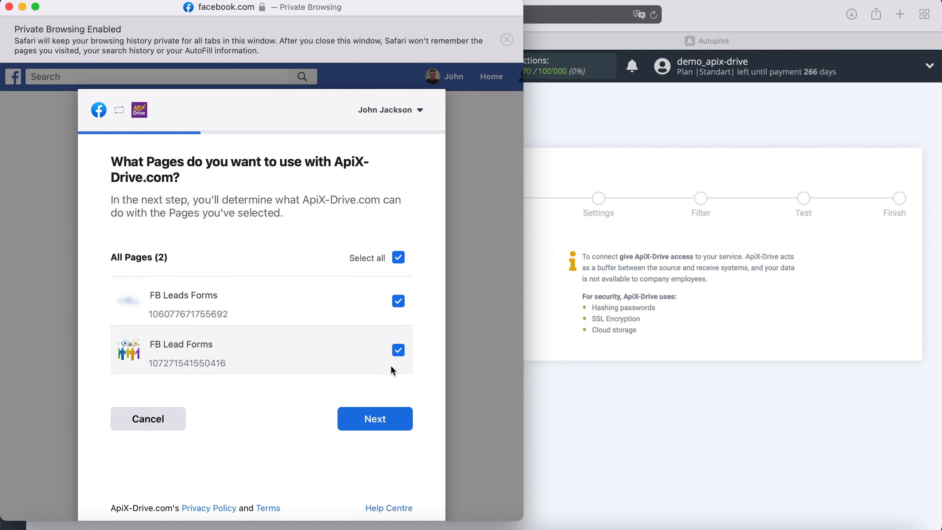
click(404, 423)
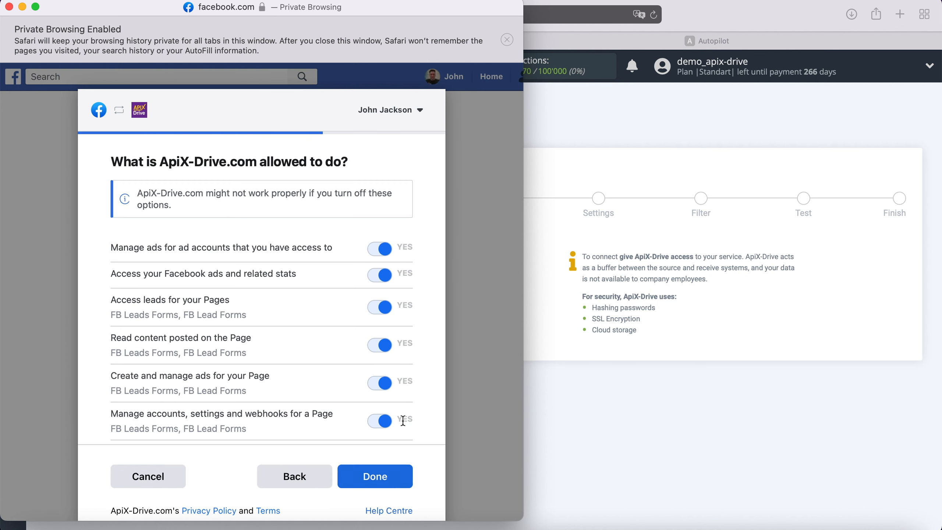
click(402, 478)
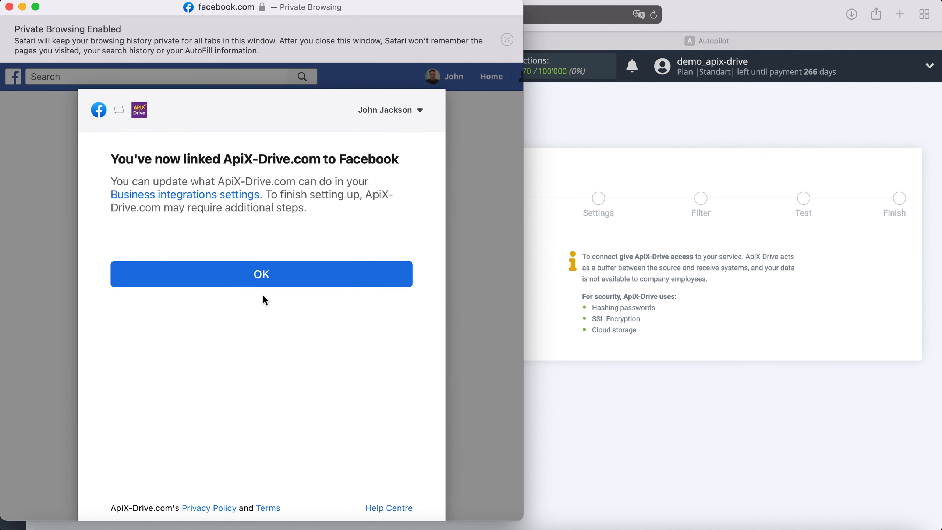
click(258, 274)
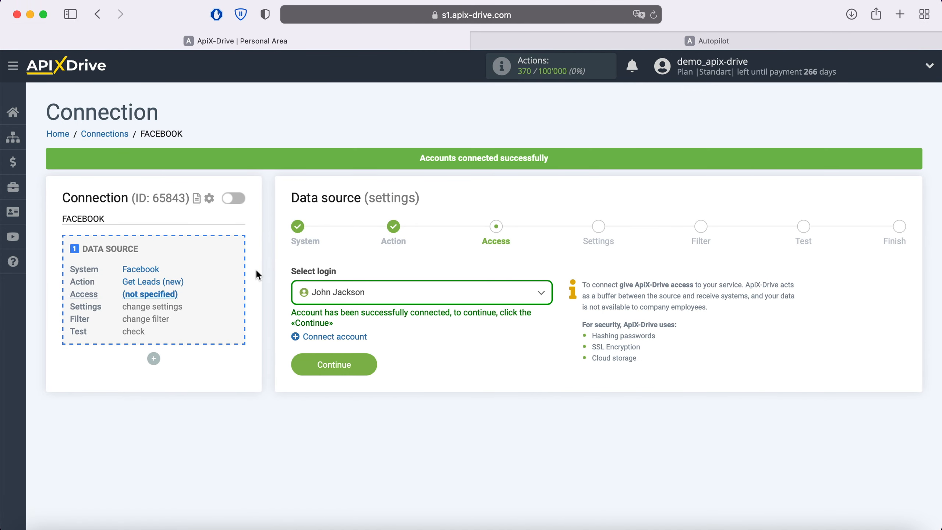
Choose the connected Facebook account as the data source login and continue to the settings.
click(520, 298)
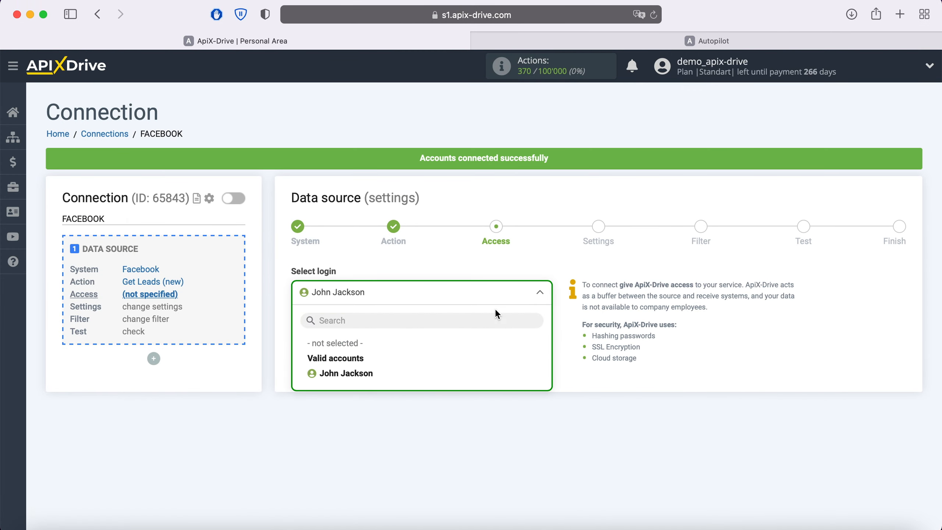
click(368, 373)
click(369, 364)
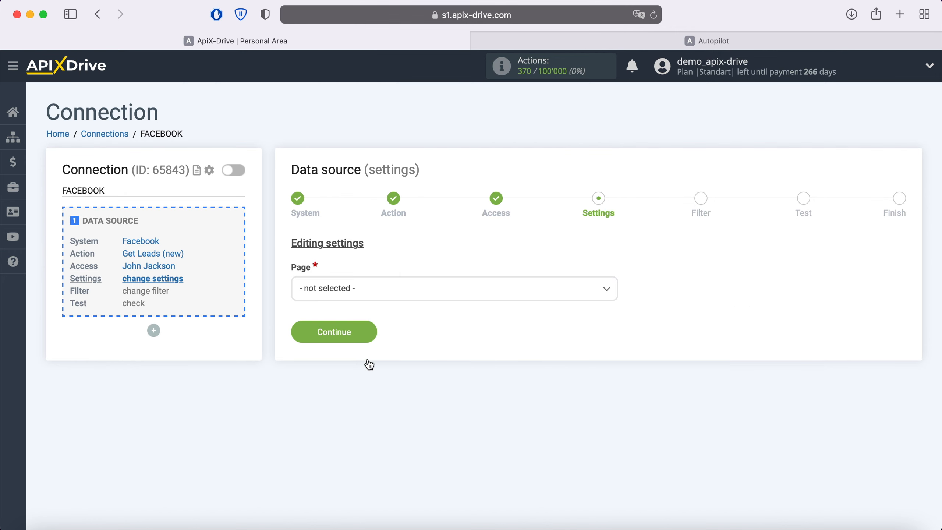
Set the source page to FB Leads Forms, choose "No, select forms individually" and continue to the filter stage.
click(389, 294)
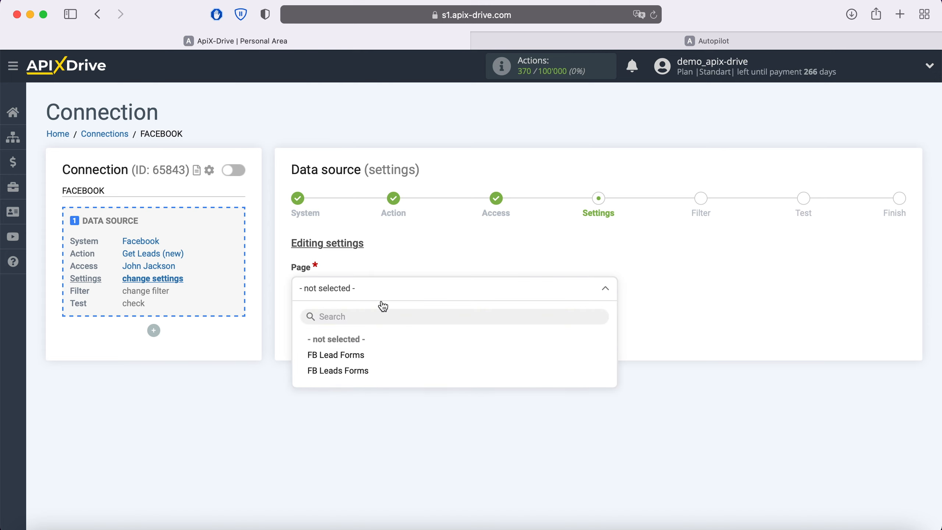
click(362, 372)
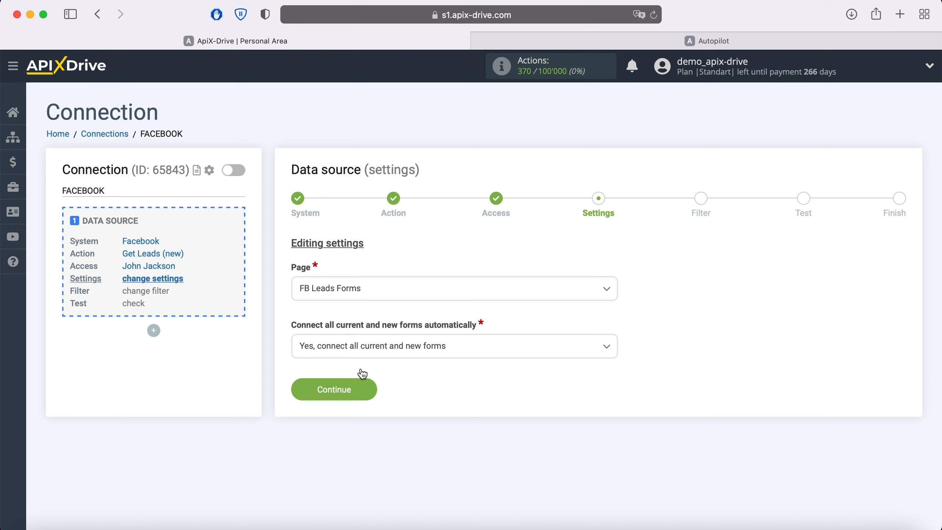
click(477, 352)
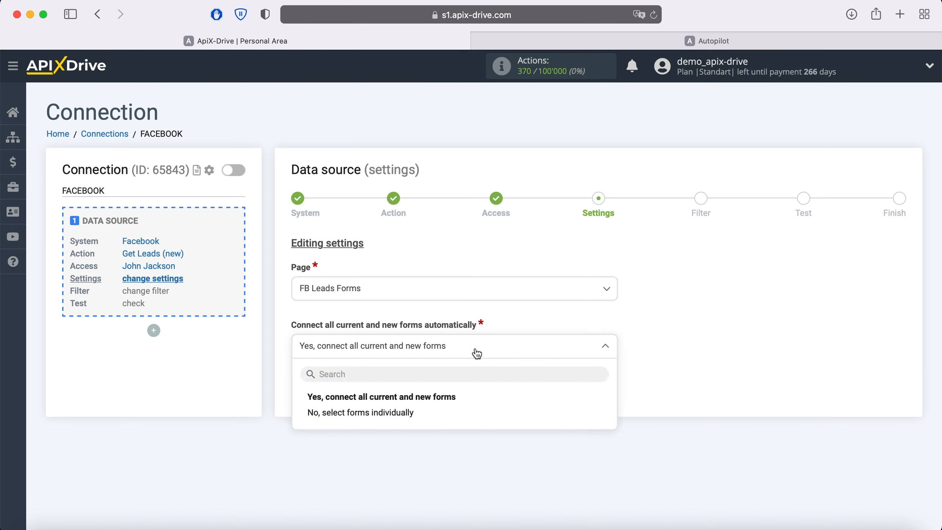
click(438, 415)
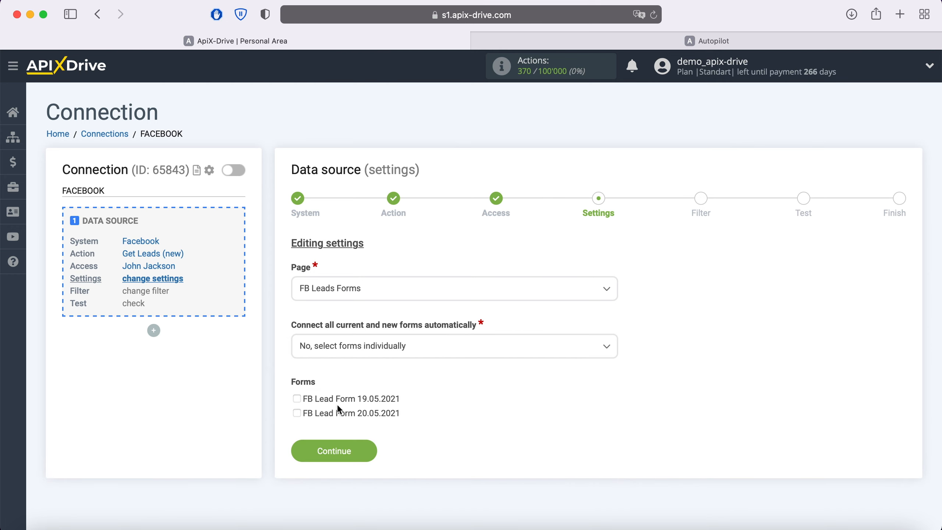
click(370, 451)
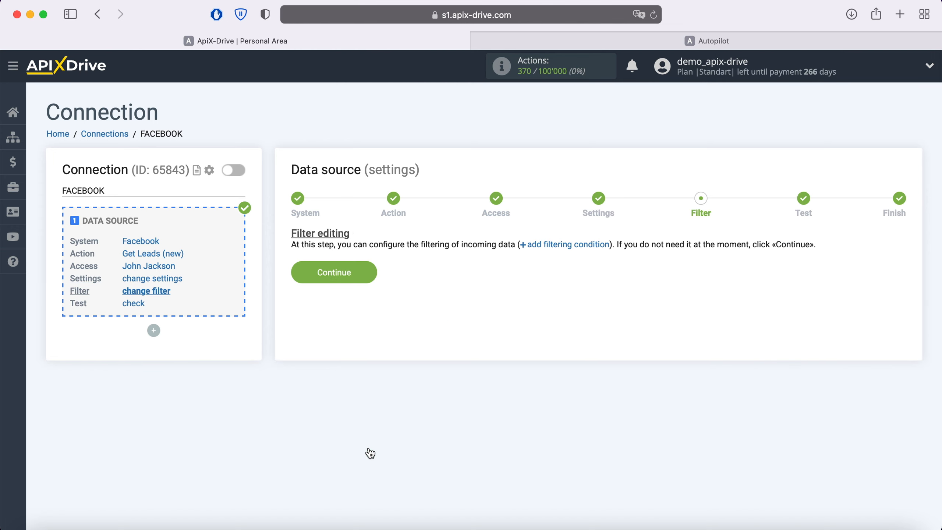
Continue without a filtering condition and complete the data source setup after reviewing the Facebook test data.
click(367, 274)
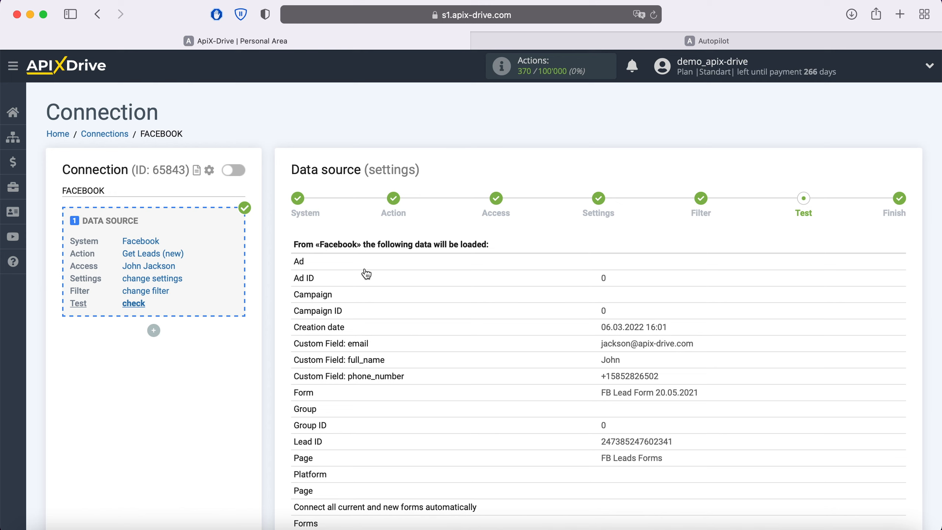
scroll(365, 274, down, 2)
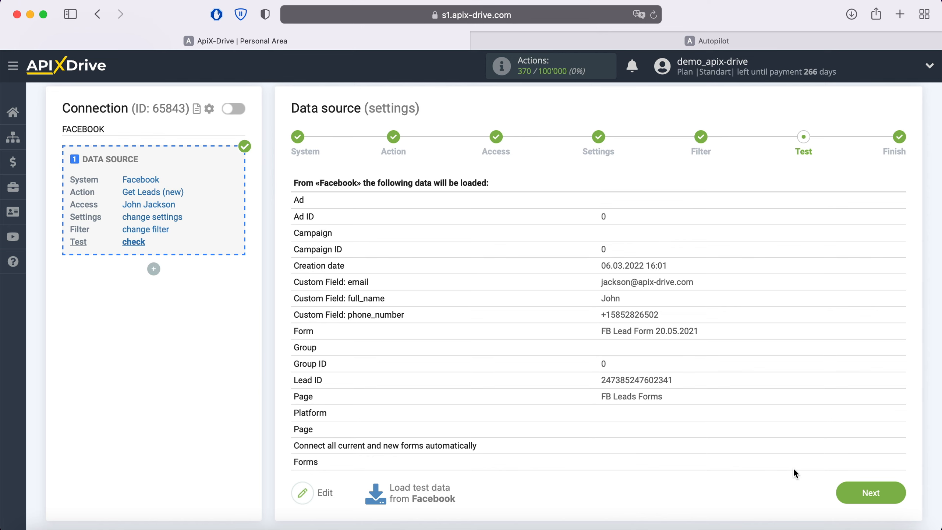
click(903, 497)
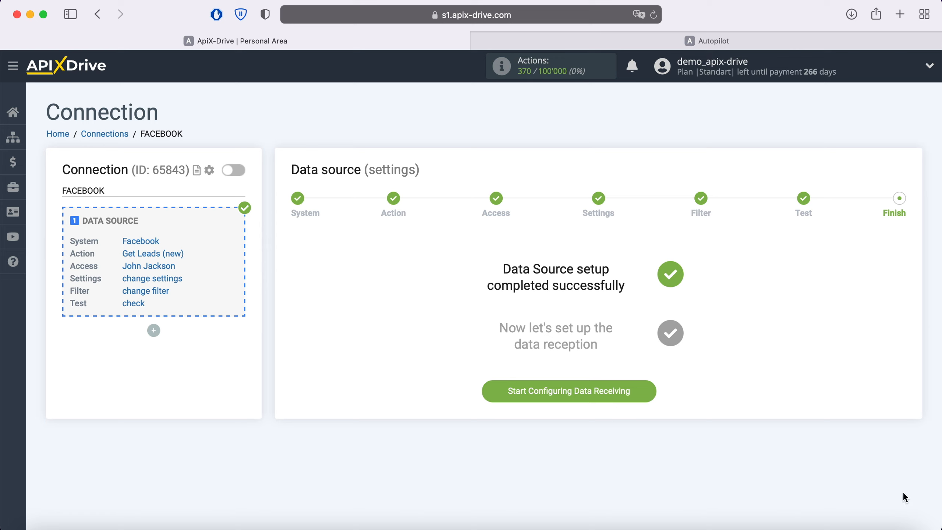
Start configuring data receiving and choose Autopilot as the data destination system.
click(647, 389)
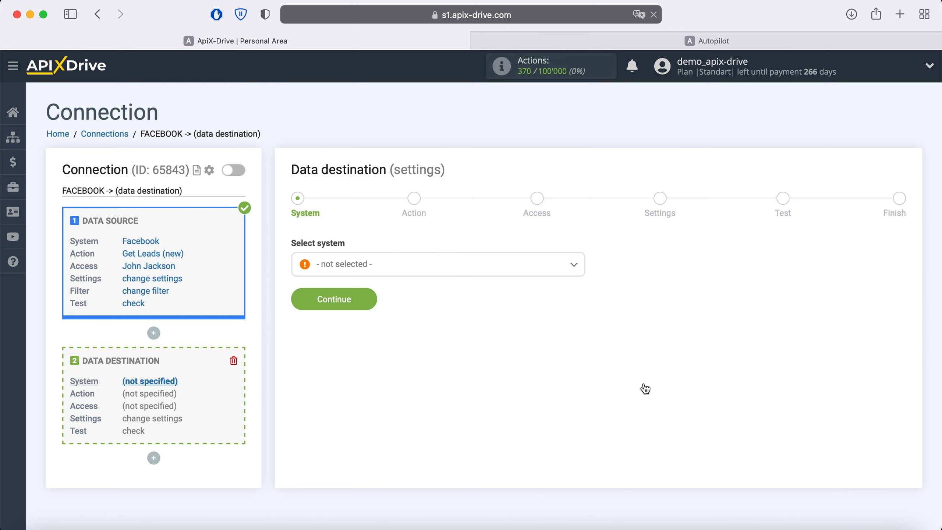
click(551, 275)
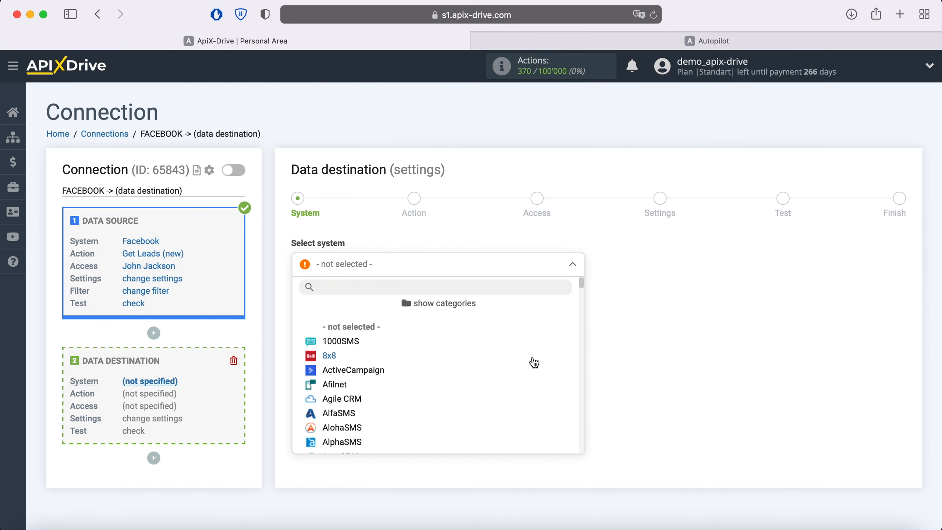
scroll(534, 362, down, 5)
click(371, 392)
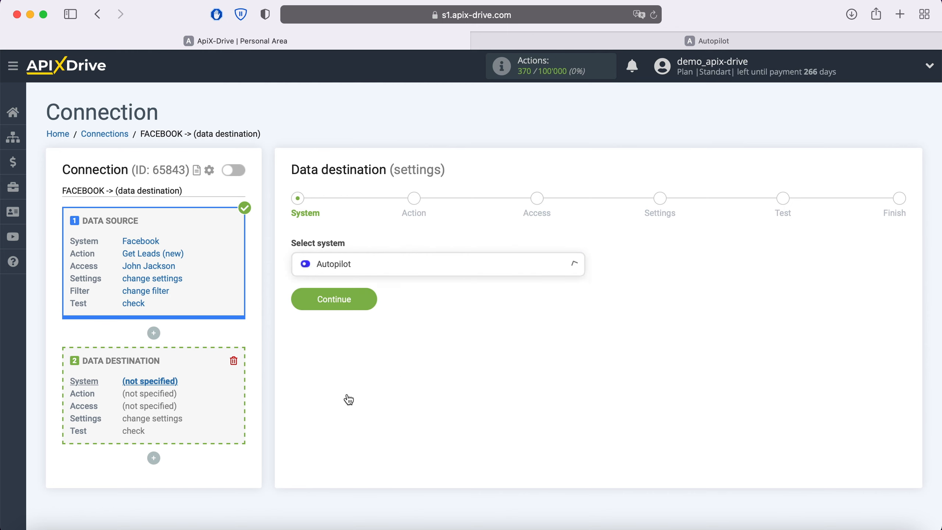
click(370, 300)
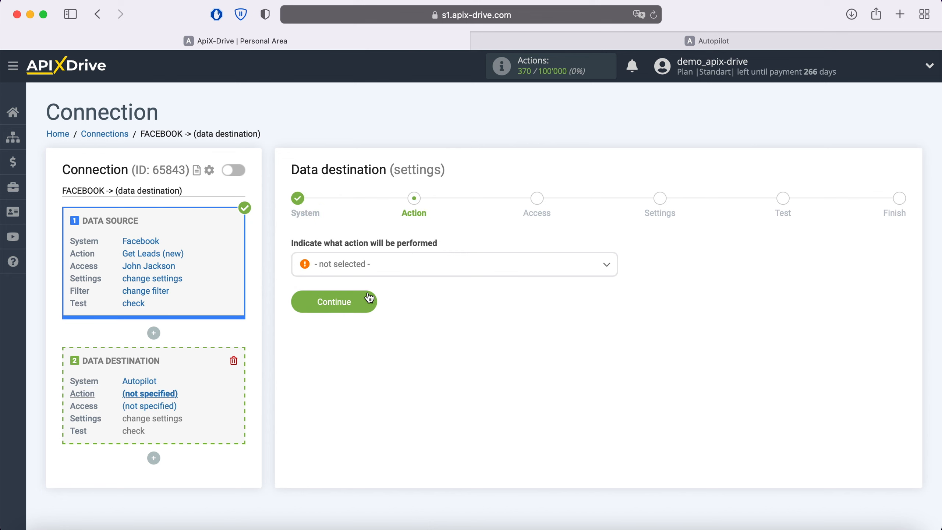
Set the Autopilot destination's action to Add or Update Contact and continue to the access stage.
click(414, 270)
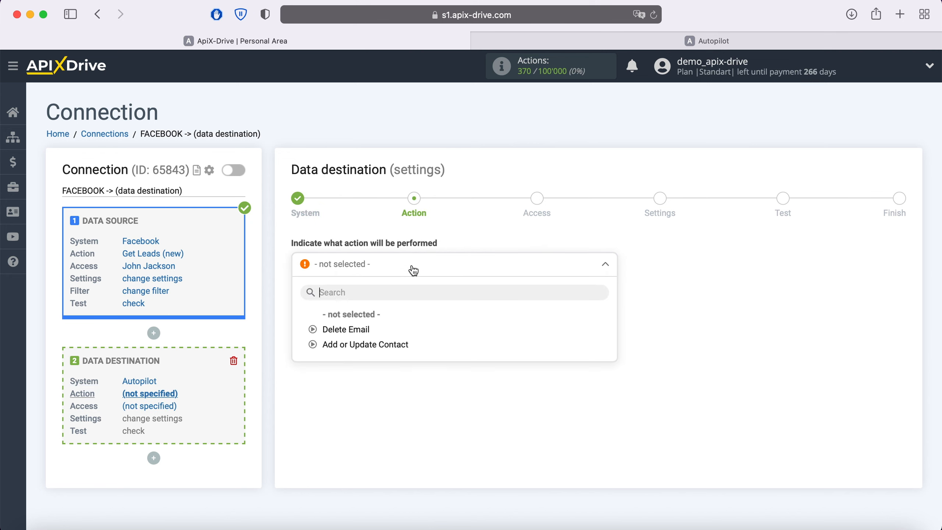
click(379, 345)
click(365, 304)
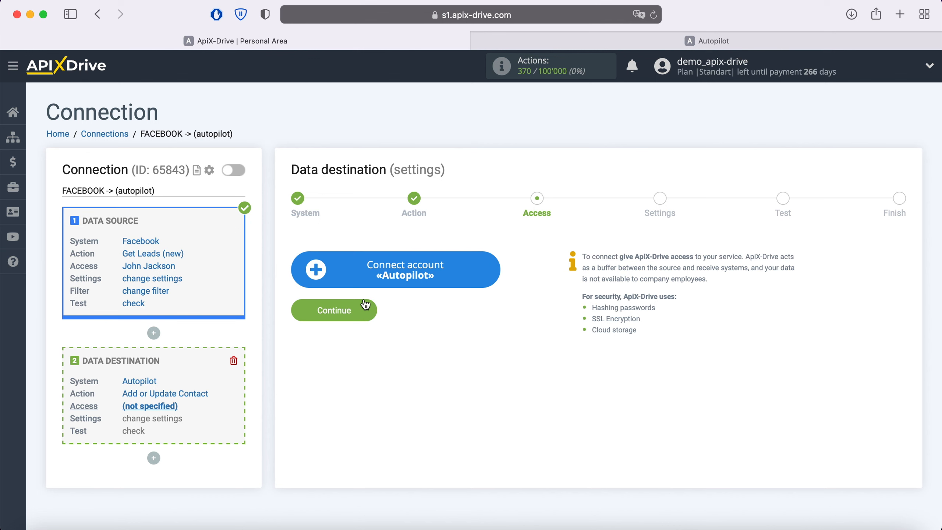
Start connecting an Autopilot account, switch to Autopilot, and generate and copy an API key in its Autopilot API settings.
click(488, 274)
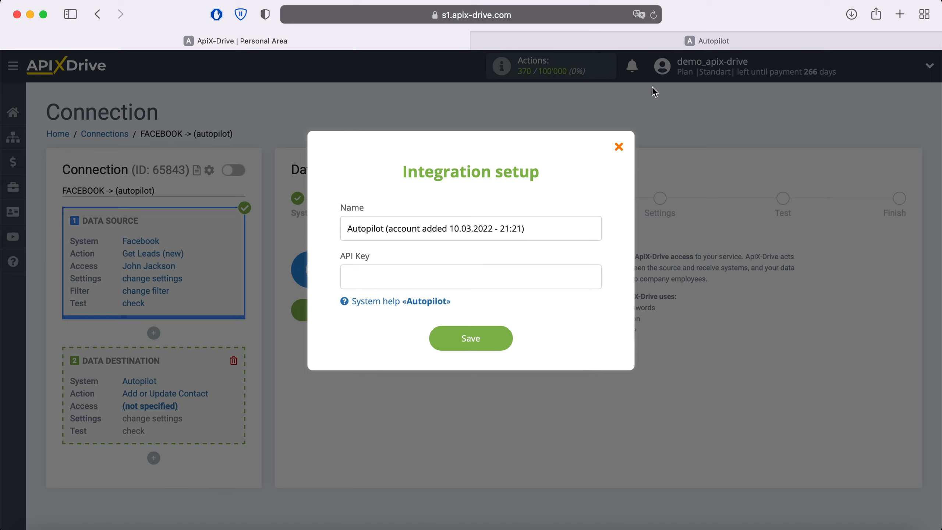
click(690, 43)
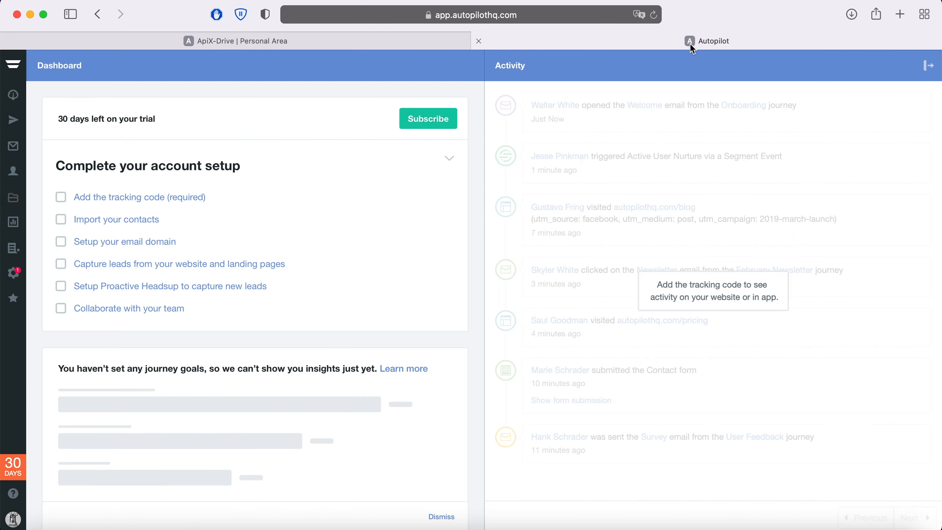
click(13, 275)
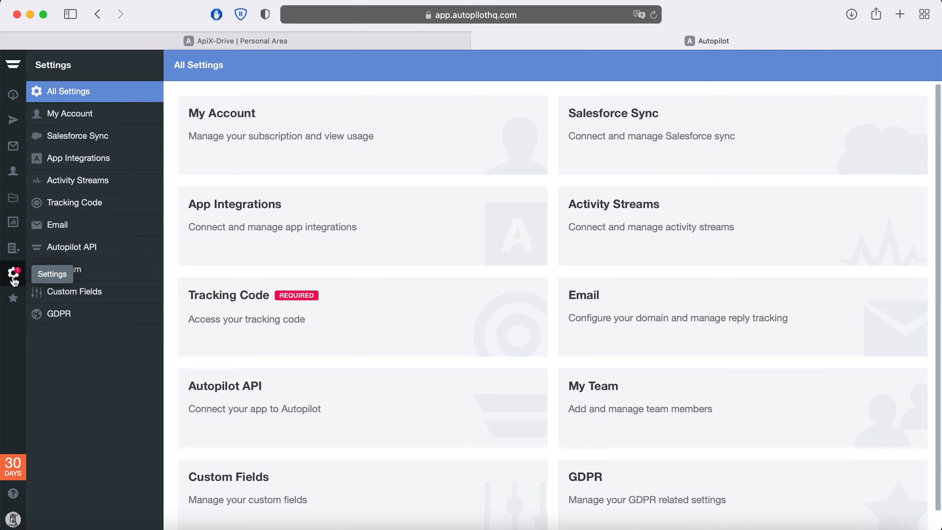
click(76, 247)
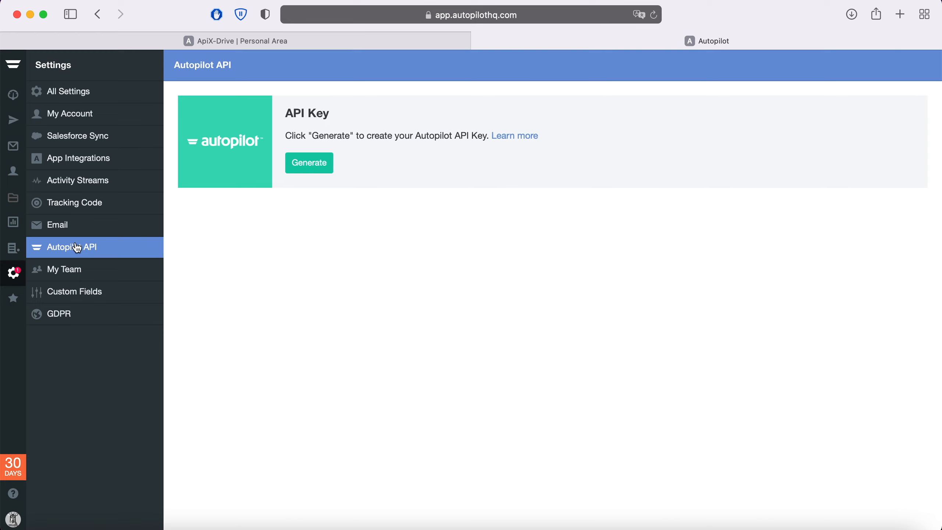
click(307, 170)
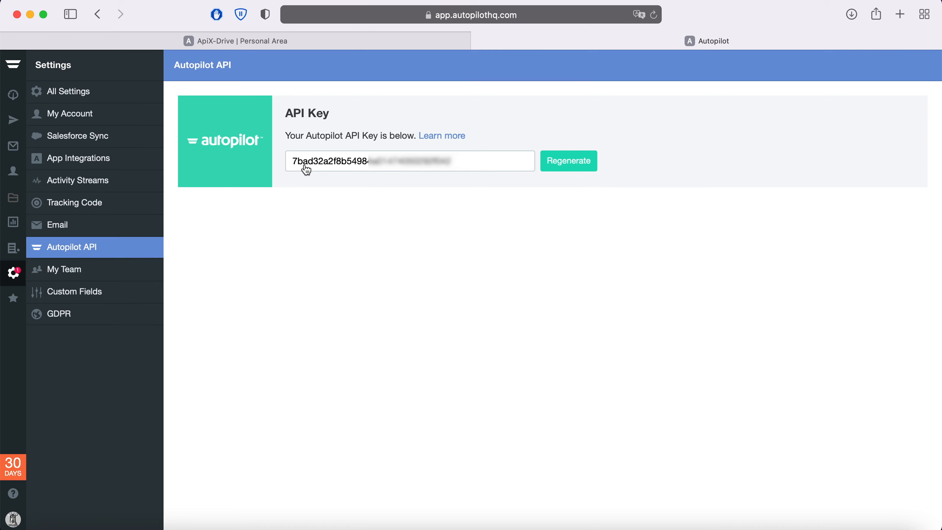
click(479, 162)
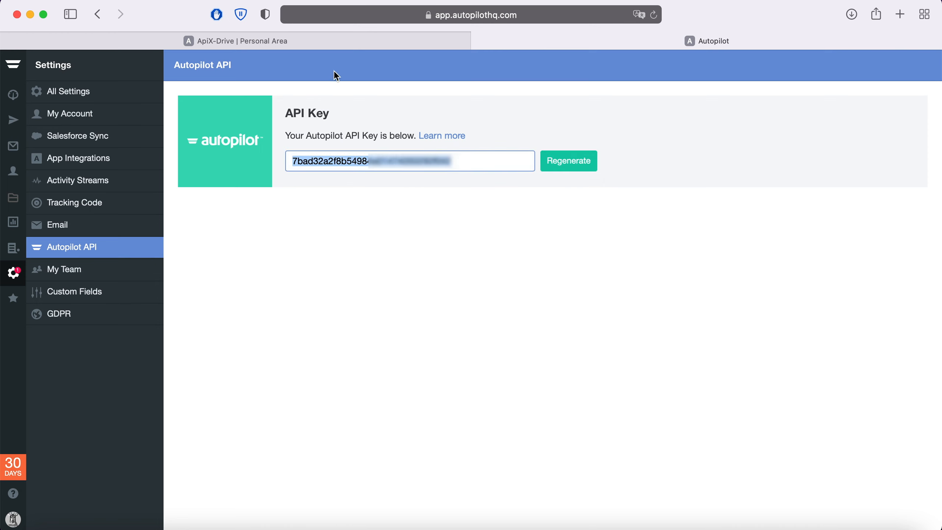
Return to ApiX-Drive, paste the API key into the Autopilot integration setup and save it.
click(337, 37)
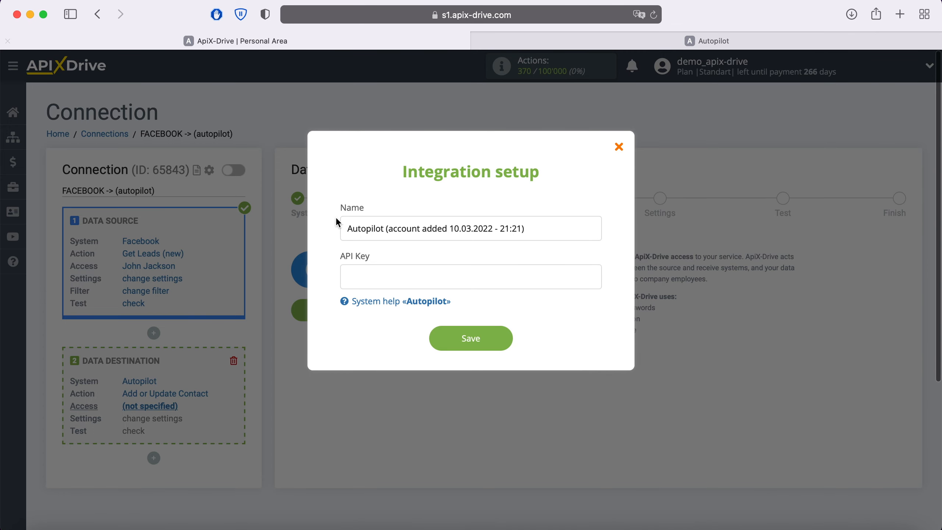
right_click(363, 281)
click(399, 315)
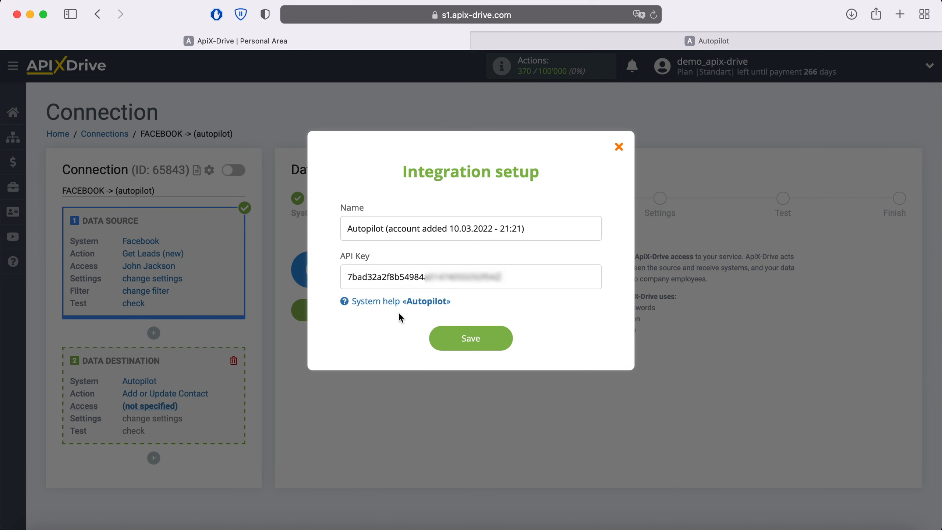
click(506, 338)
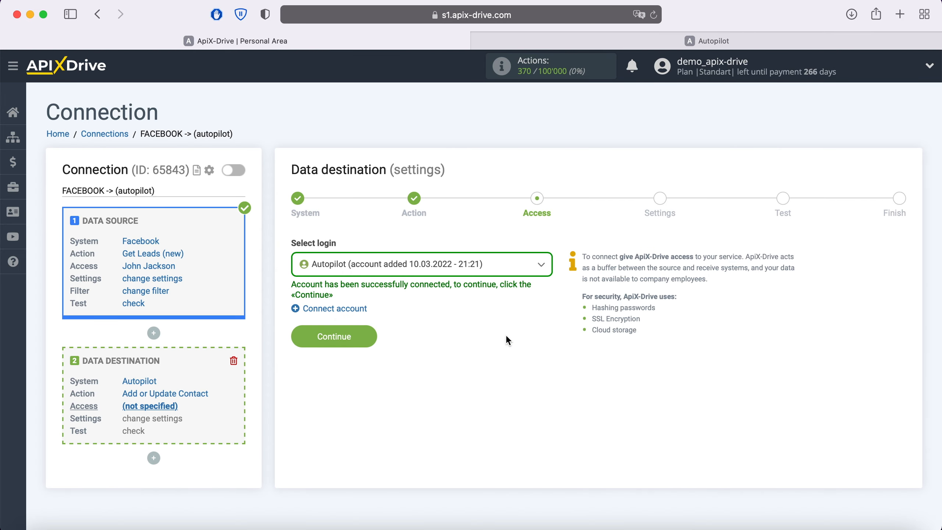
Select the login "Autopilot (account added 10.03.2022 - 21:21)" and continue to the settings stage.
click(519, 264)
click(477, 345)
click(349, 336)
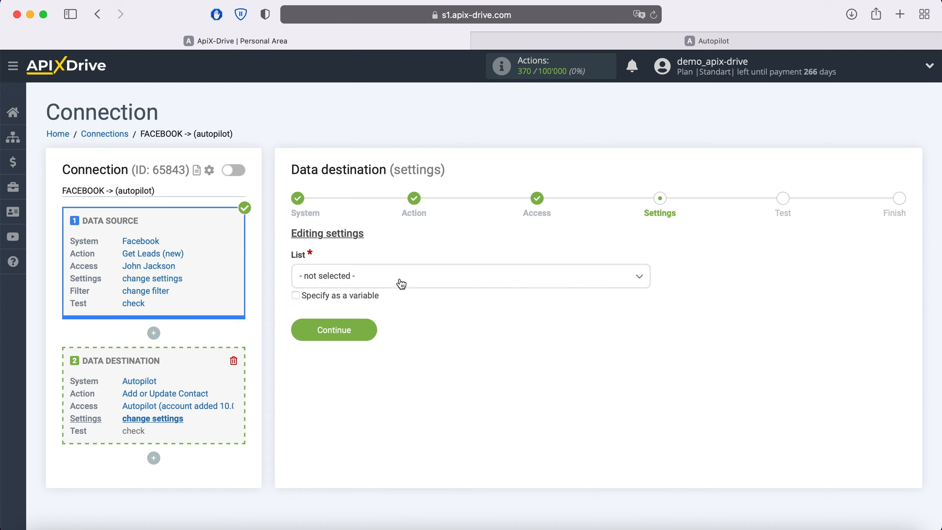
Set the destination list to Sunset Contacts.
click(399, 280)
click(365, 340)
click(359, 336)
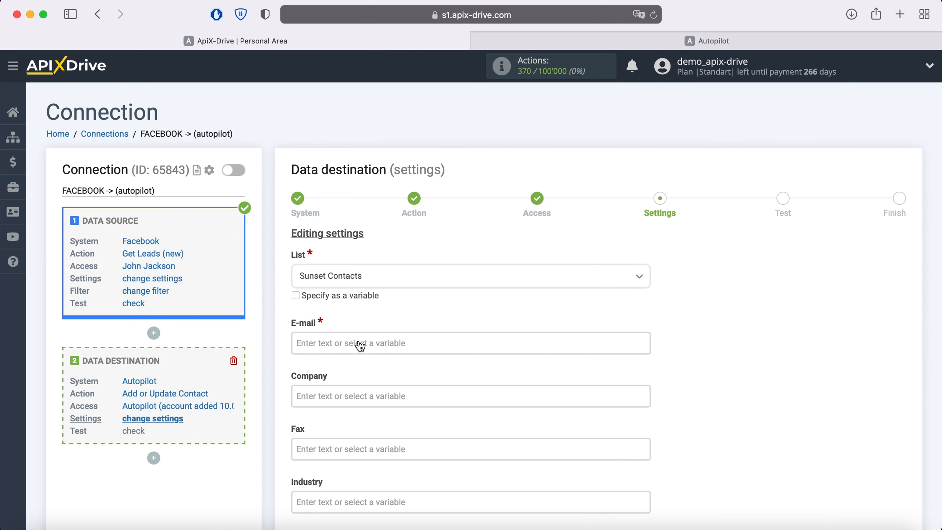
Map the E-mail field to the Facebook variable "Custom Field: email" and Last name to "Custom Field: full_name".
click(359, 345)
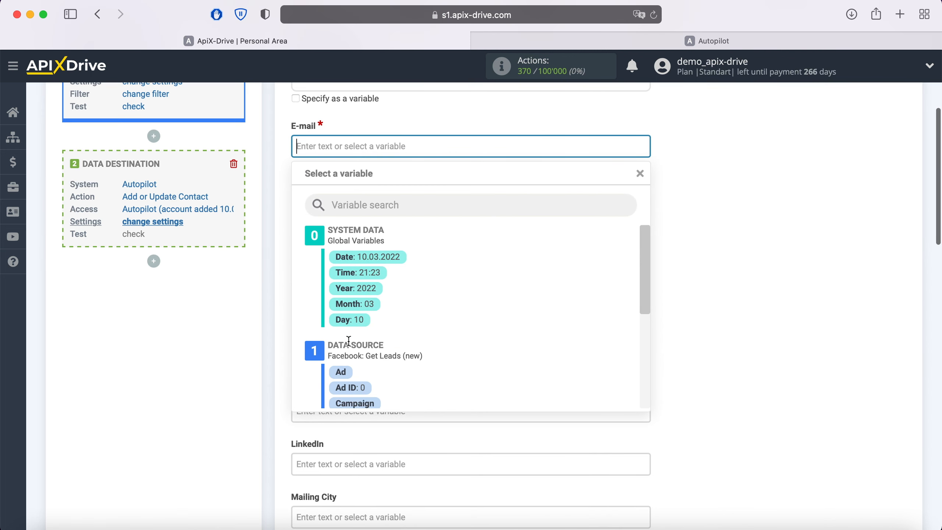
scroll(504, 296, down, 3)
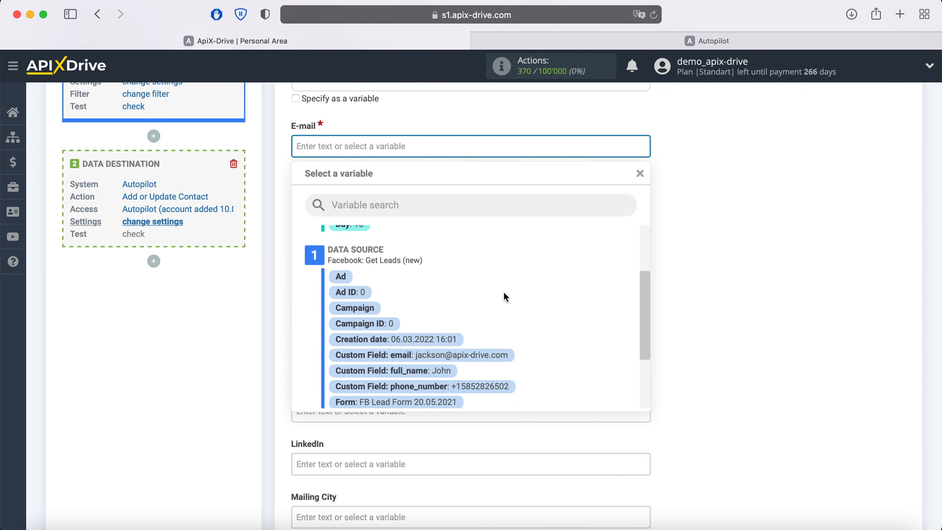
click(498, 355)
scroll(498, 353, down, 2)
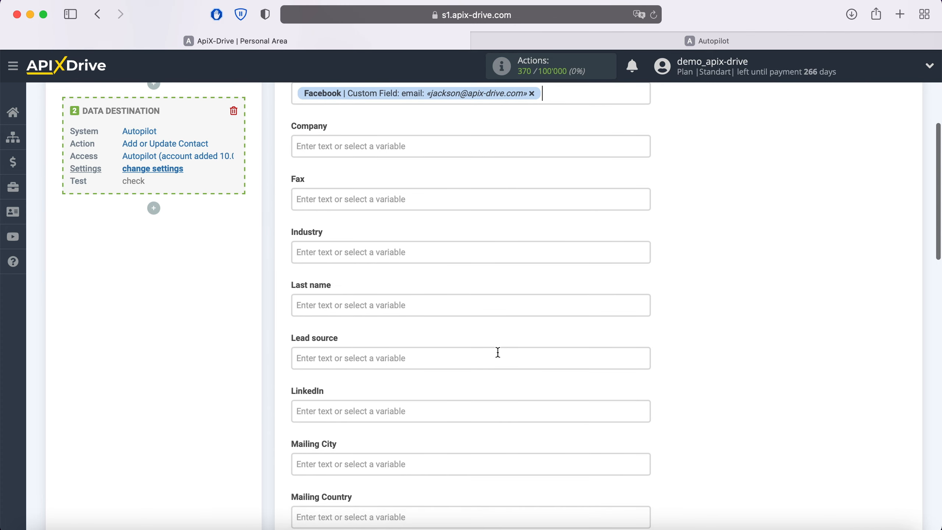
click(386, 305)
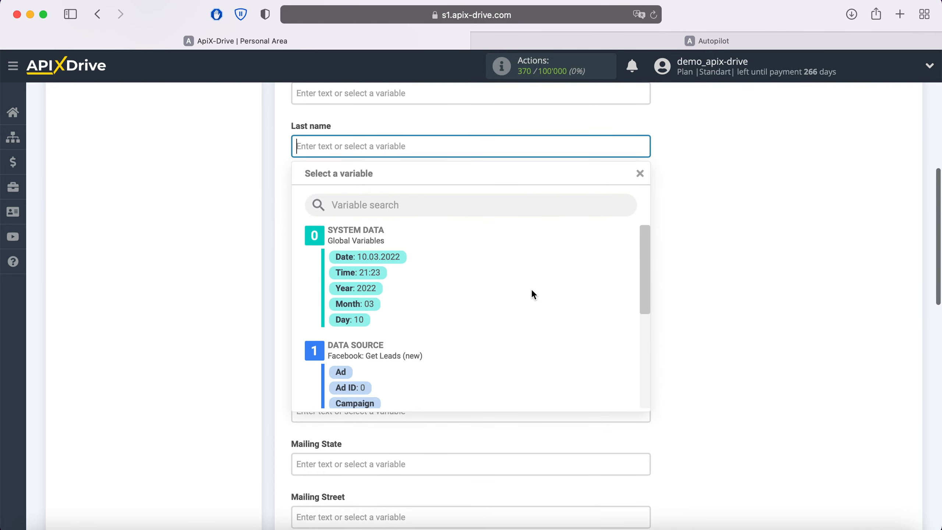
scroll(532, 295, down, 3)
click(443, 356)
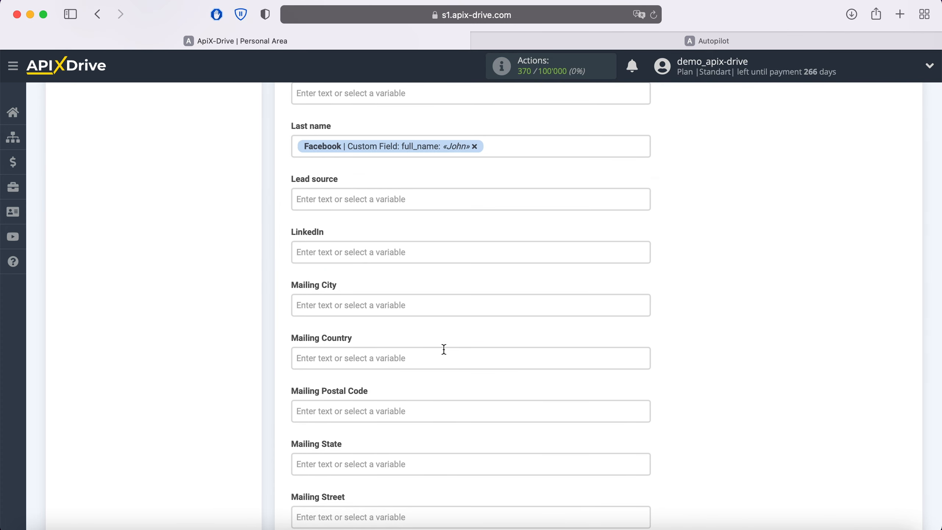
Map the Mobile phone field to the Facebook variable "Custom Field: phone_number".
scroll(501, 295, down, 4)
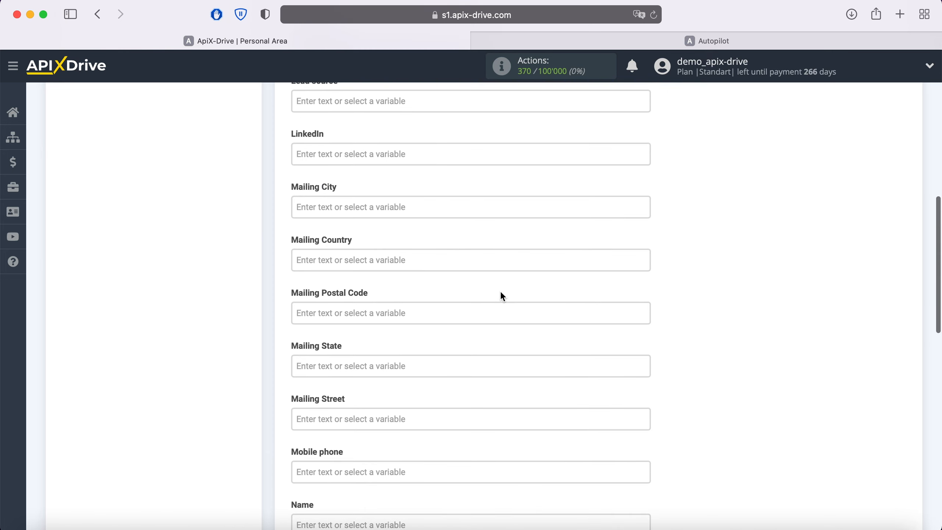
scroll(502, 296, down, 5)
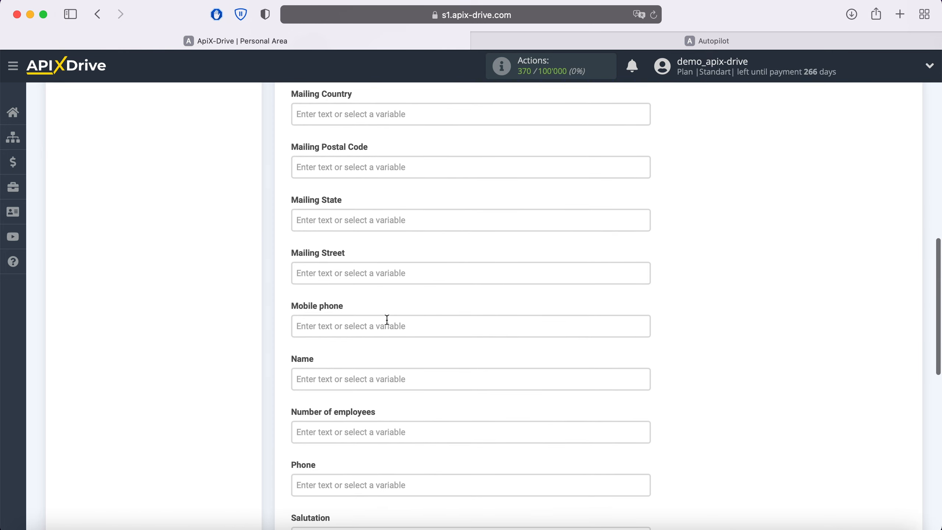
click(387, 320)
scroll(527, 279, down, 3)
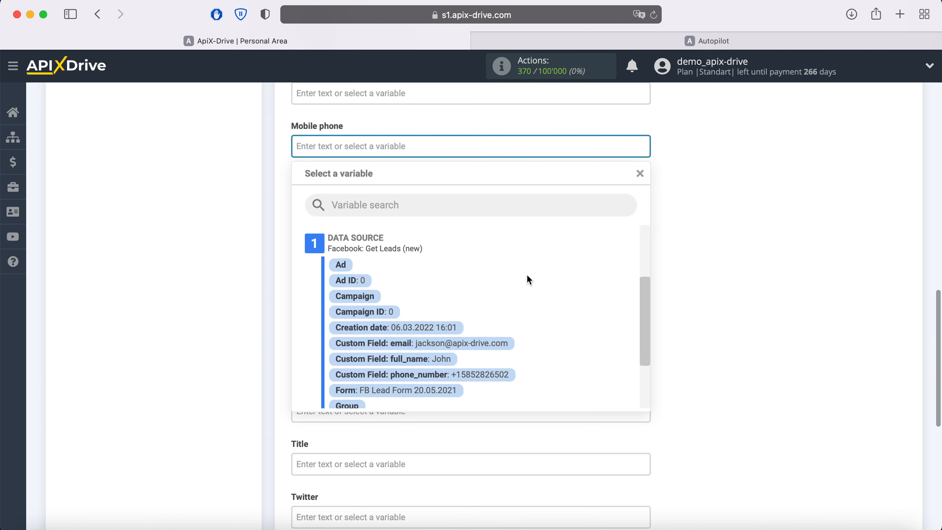
click(490, 373)
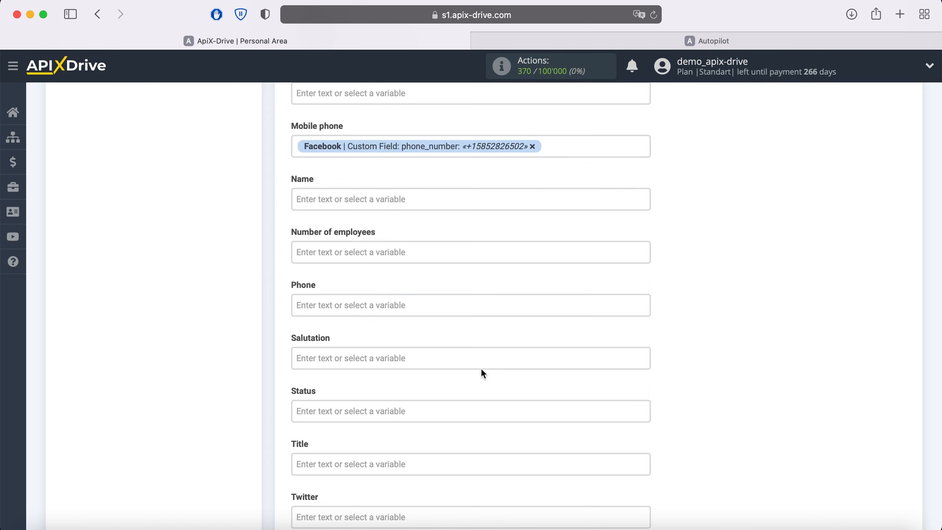
Map the Name field to "Custom Field: full_name" and the Phone field to "Custom Field: phone_number" from Facebook.
click(385, 194)
scroll(543, 275, down, 3)
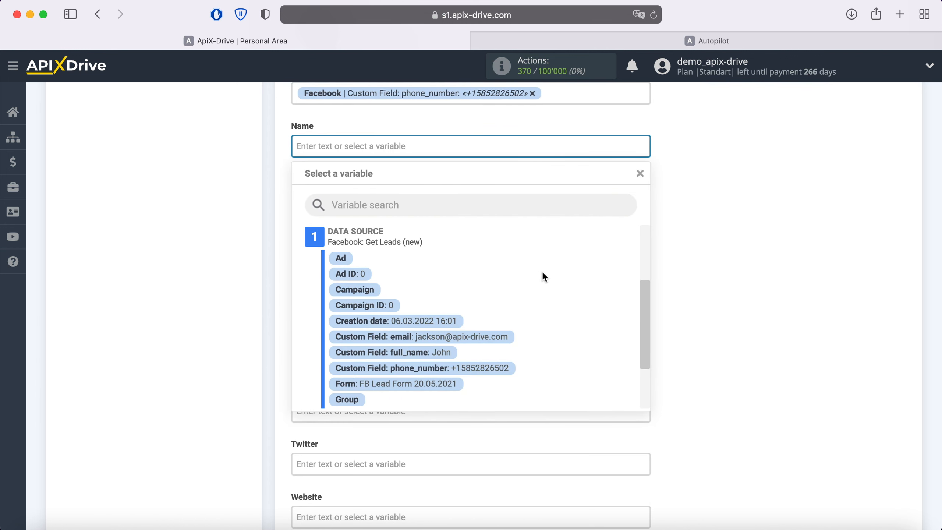
click(435, 352)
click(406, 247)
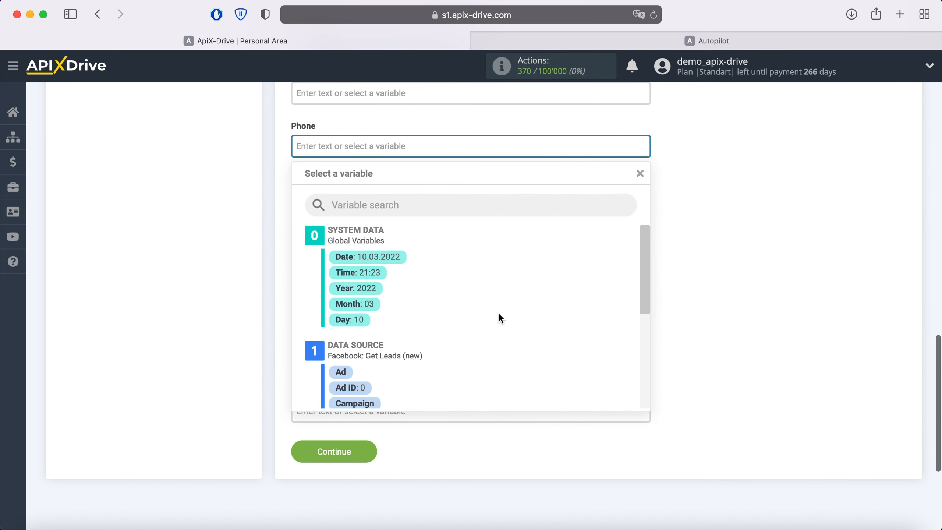
scroll(525, 294, down, 5)
click(496, 369)
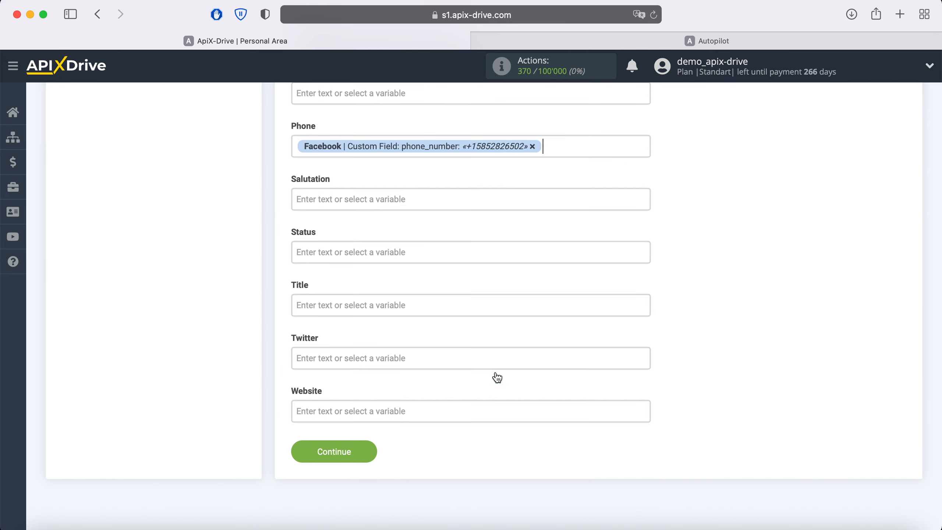
Map the Title field to the Facebook Form variable and continue to the test stage.
click(437, 314)
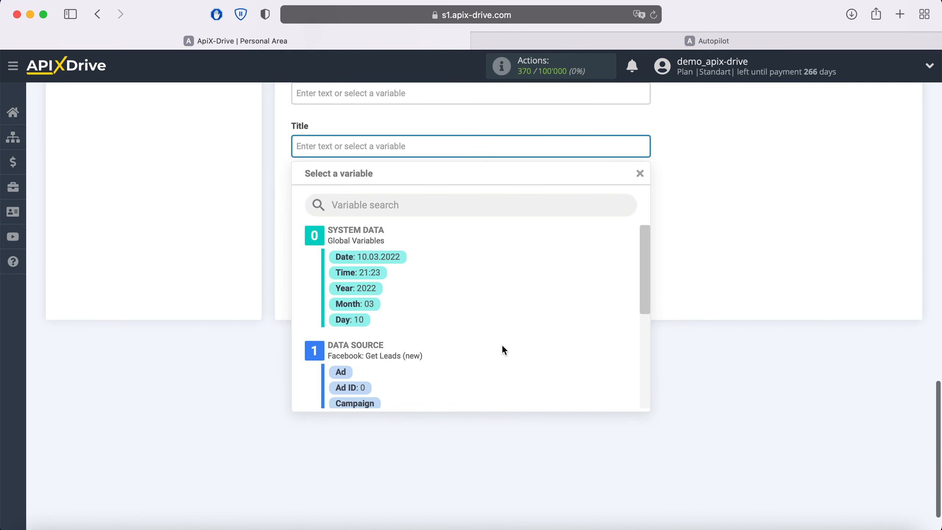
scroll(505, 349, down, 4)
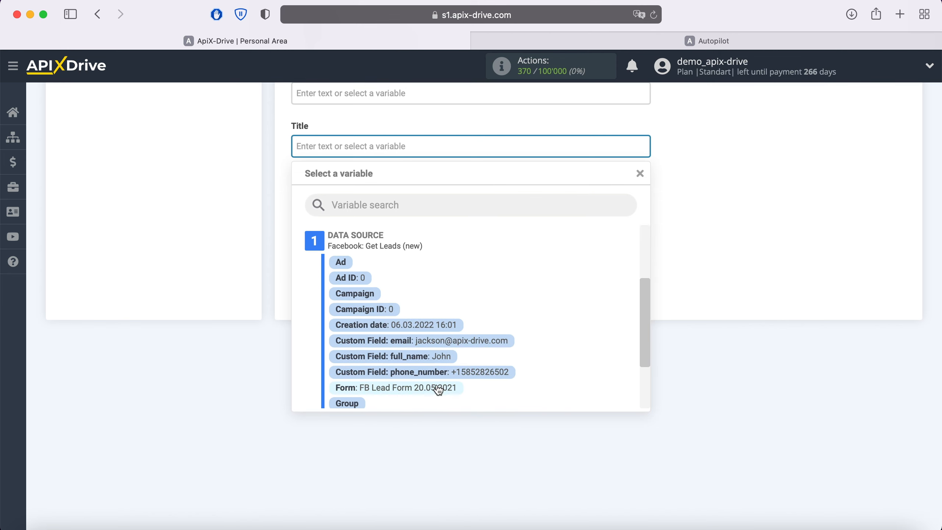
click(438, 389)
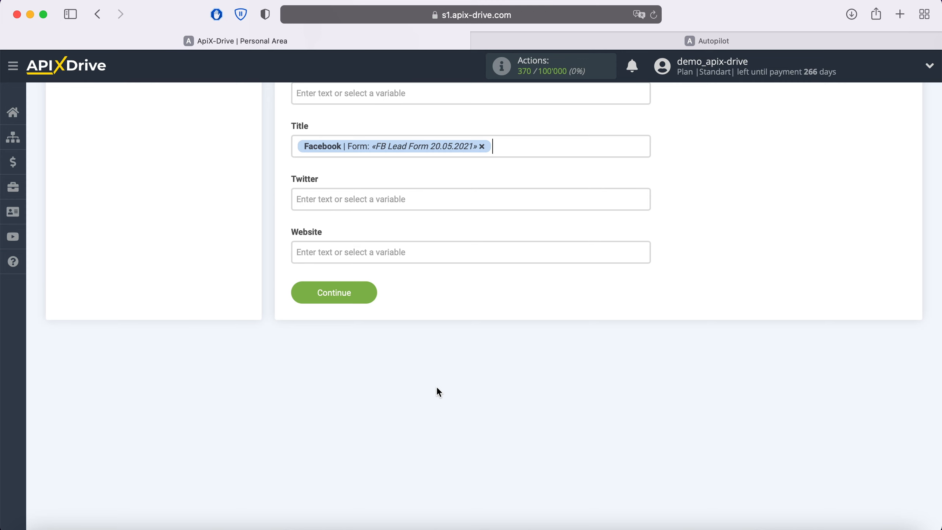
click(362, 292)
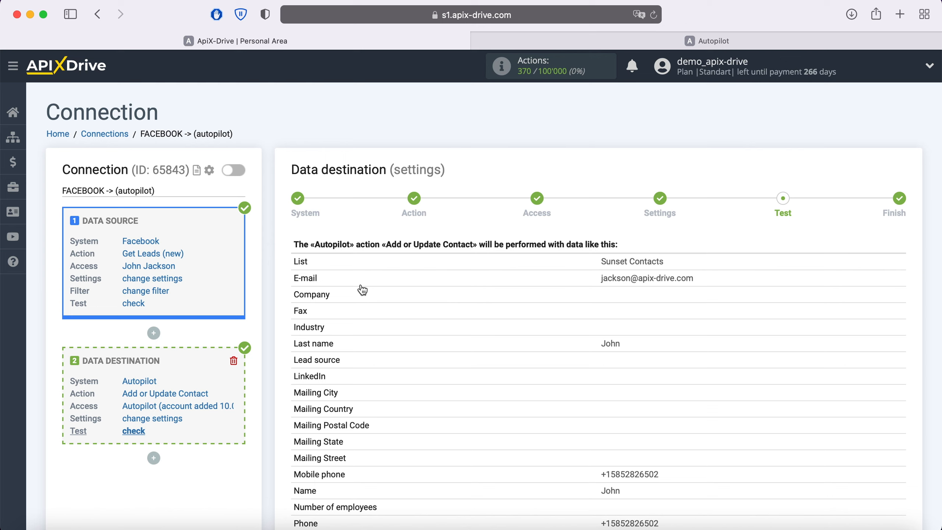
Send the test data to Autopilot and open the resulting contact's record in Autopilot to check it.
scroll(363, 290, down, 5)
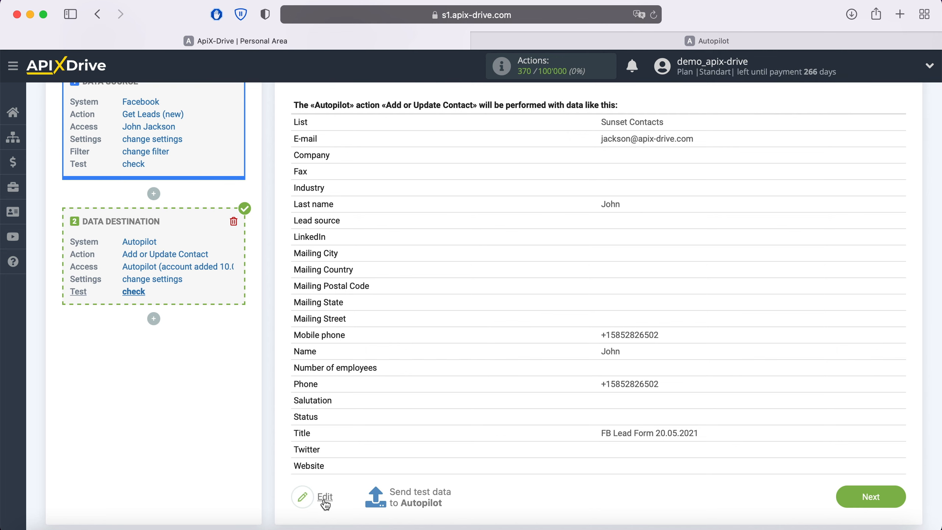
click(411, 498)
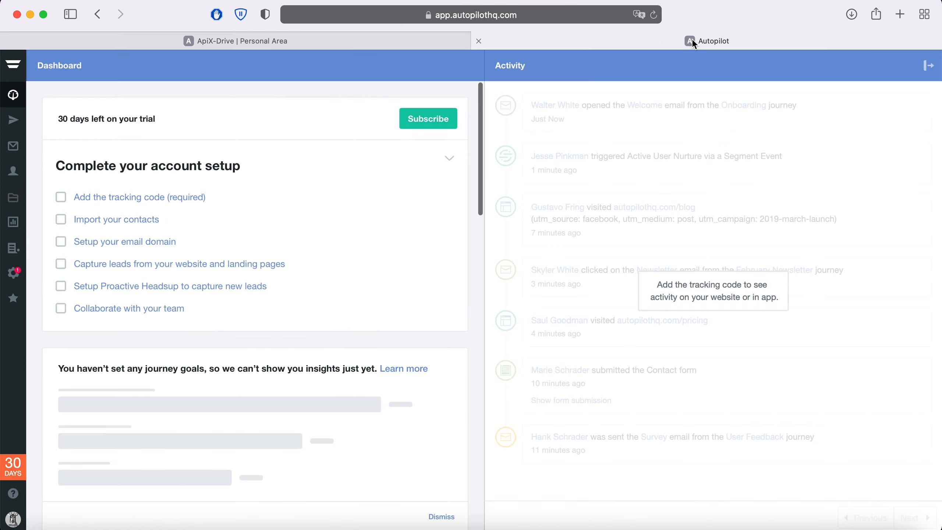
click(693, 41)
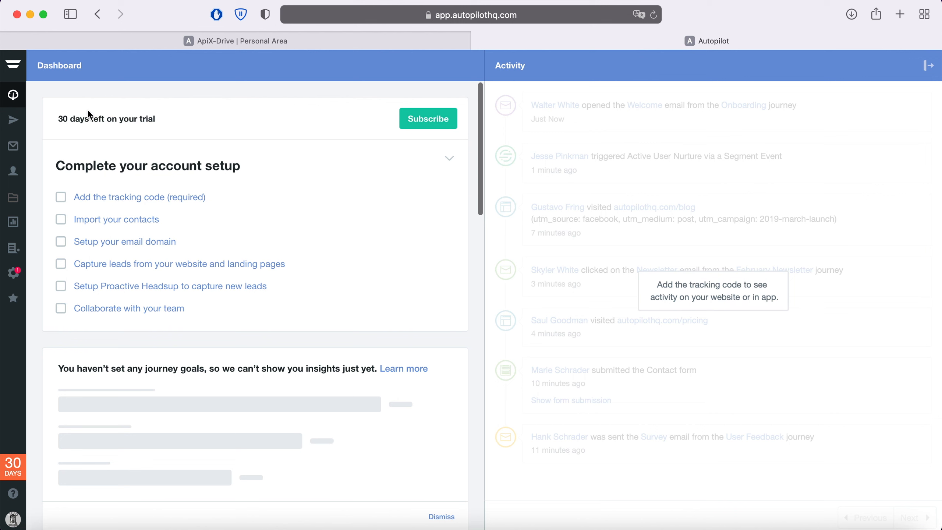
click(12, 171)
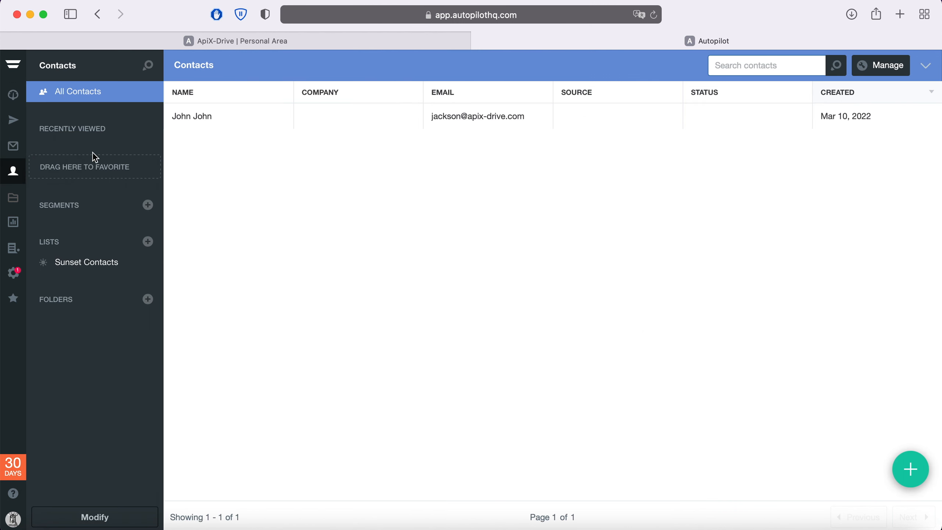
click(192, 117)
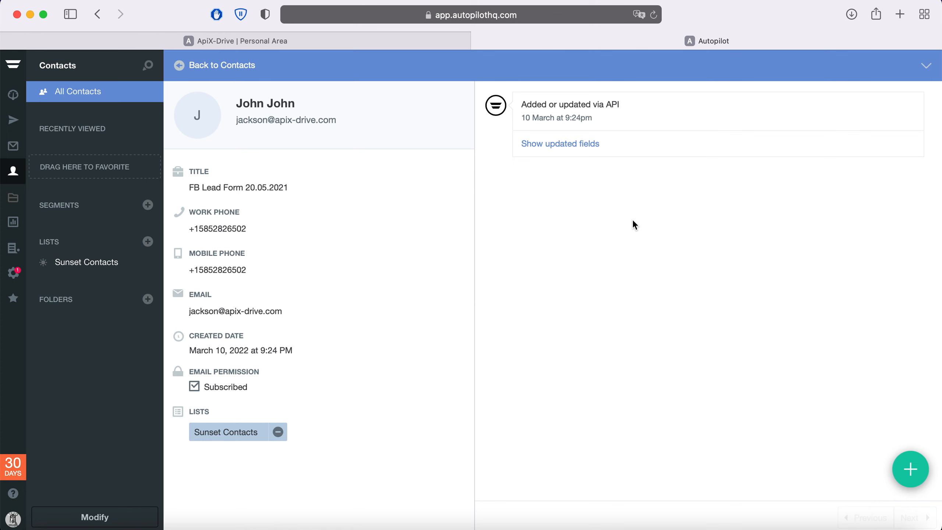
Return to ApiX-Drive, finish the data destination setup and enable auto-update for the connection.
click(290, 41)
scroll(764, 234, down, 5)
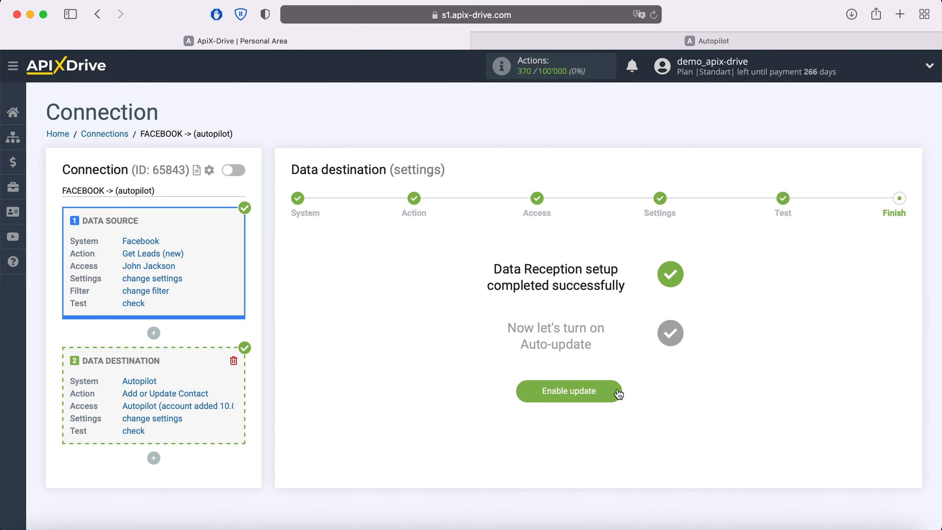
click(603, 393)
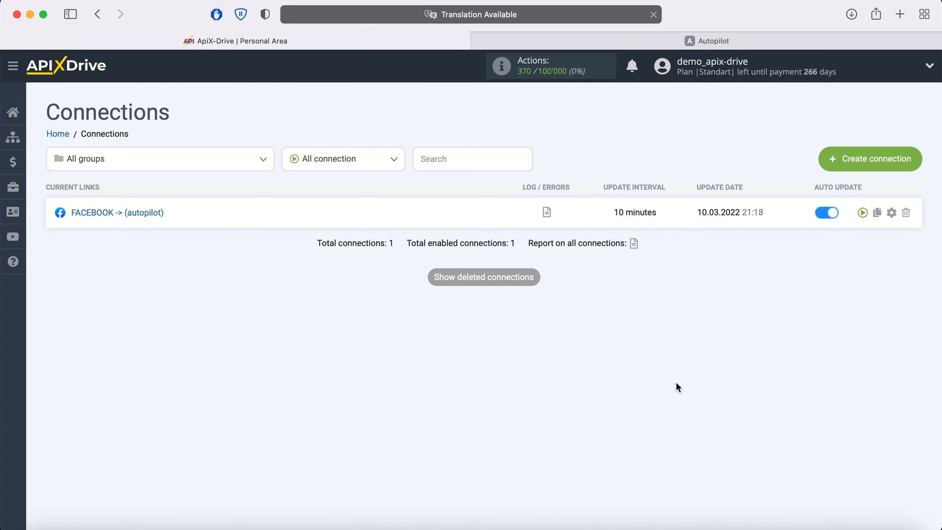
Set the update interval of the FACEBOOK -> (autopilot) connection to 5 minutes and save it.
click(892, 213)
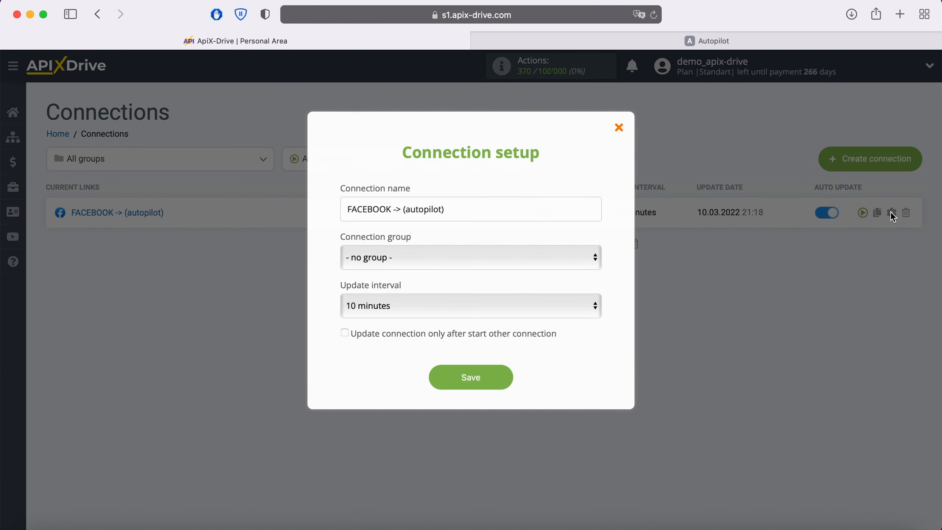
click(586, 300)
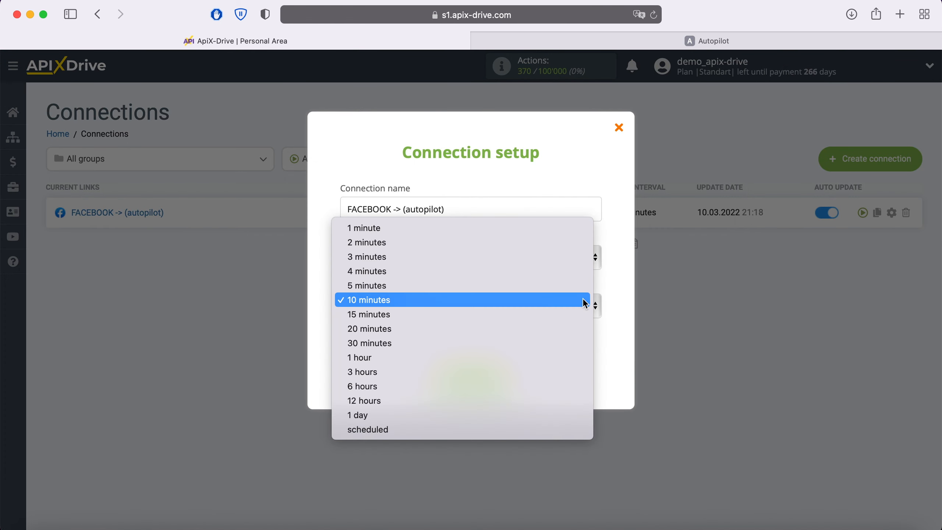
click(542, 288)
click(505, 379)
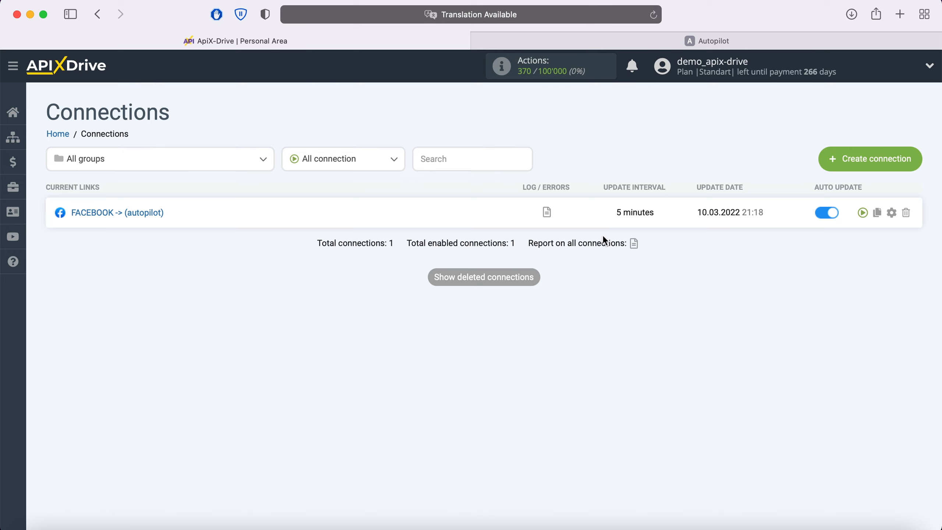